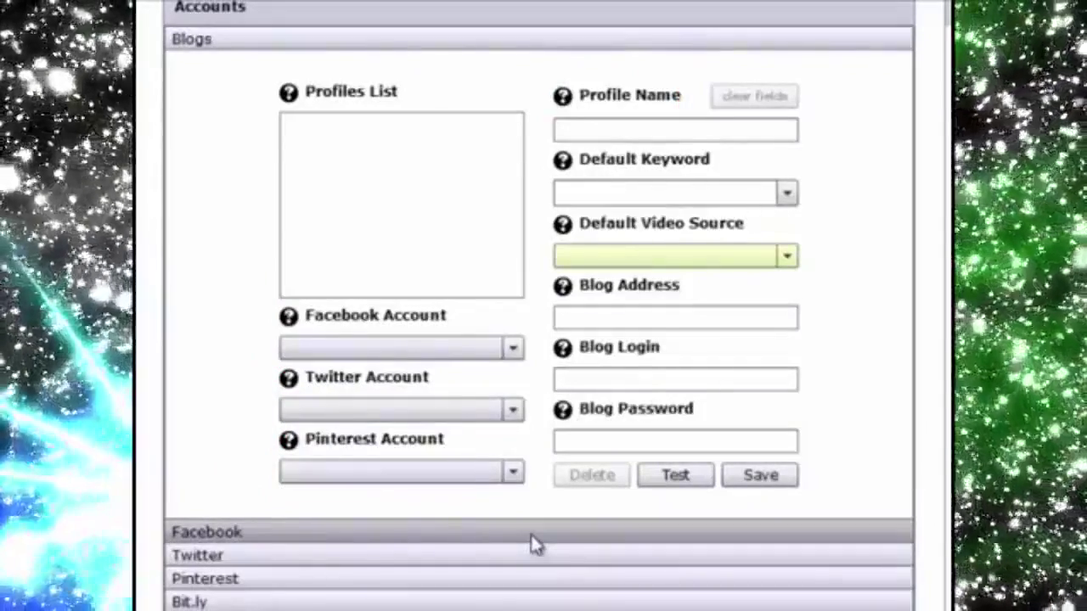
Review the Facebook, Twitter, Pinterest and Bit.ly account settings, then return to the Mixing and Mastering blog profile.
click(533, 541)
click(553, 558)
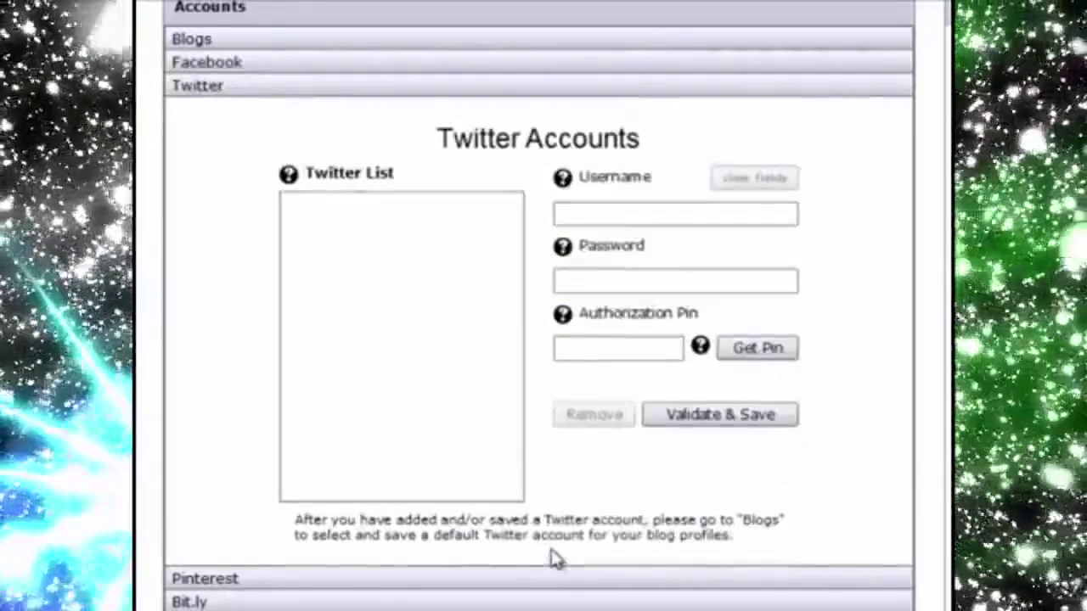
click(558, 581)
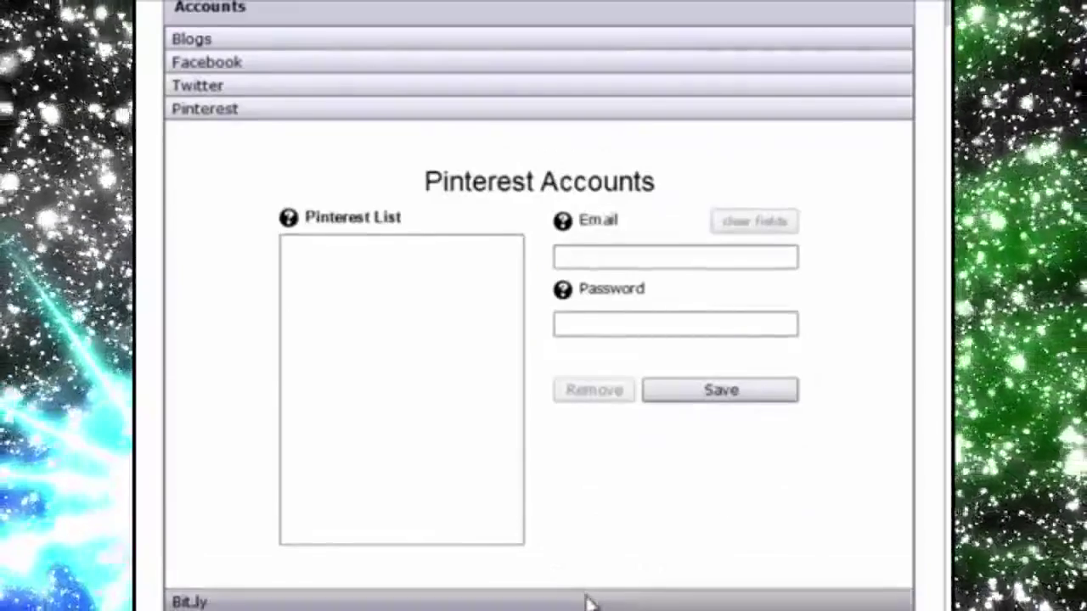
click(586, 601)
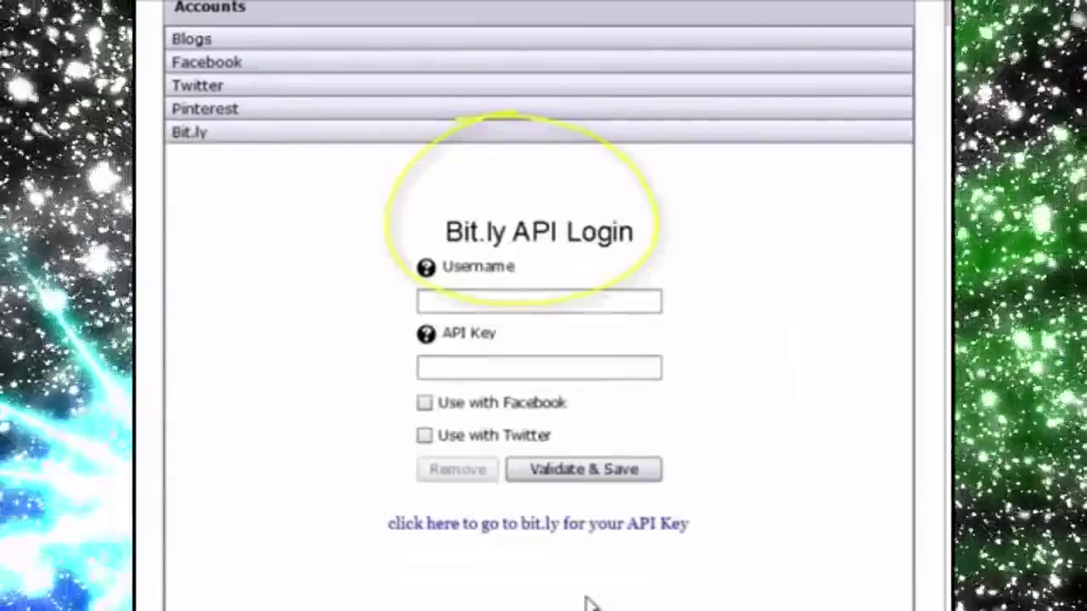
click(887, 45)
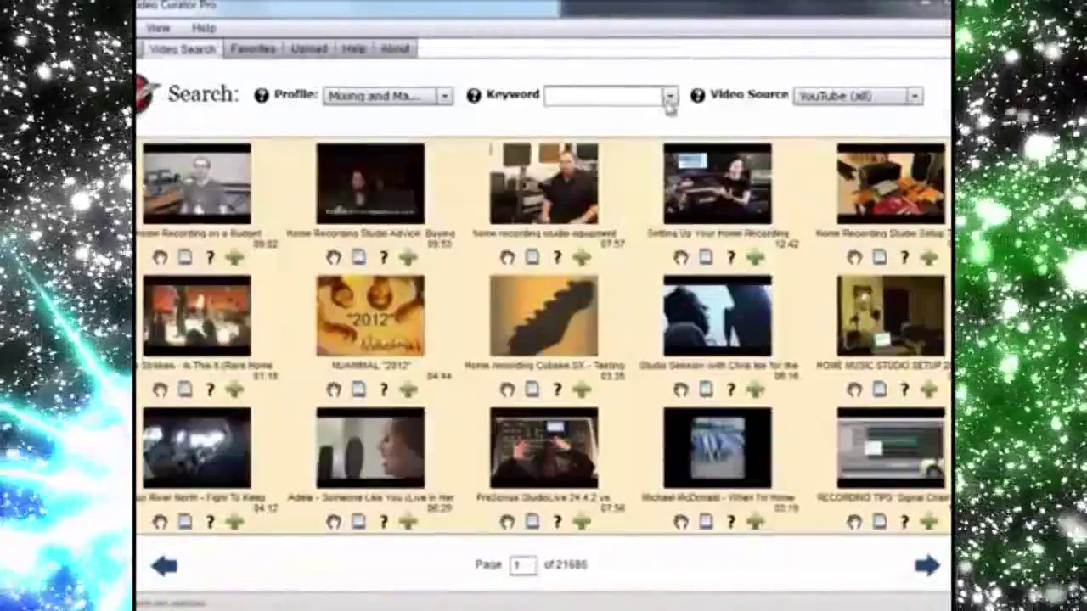
Search videos by the saved keyword jazz, then by the saved keyword re clipz.
click(670, 97)
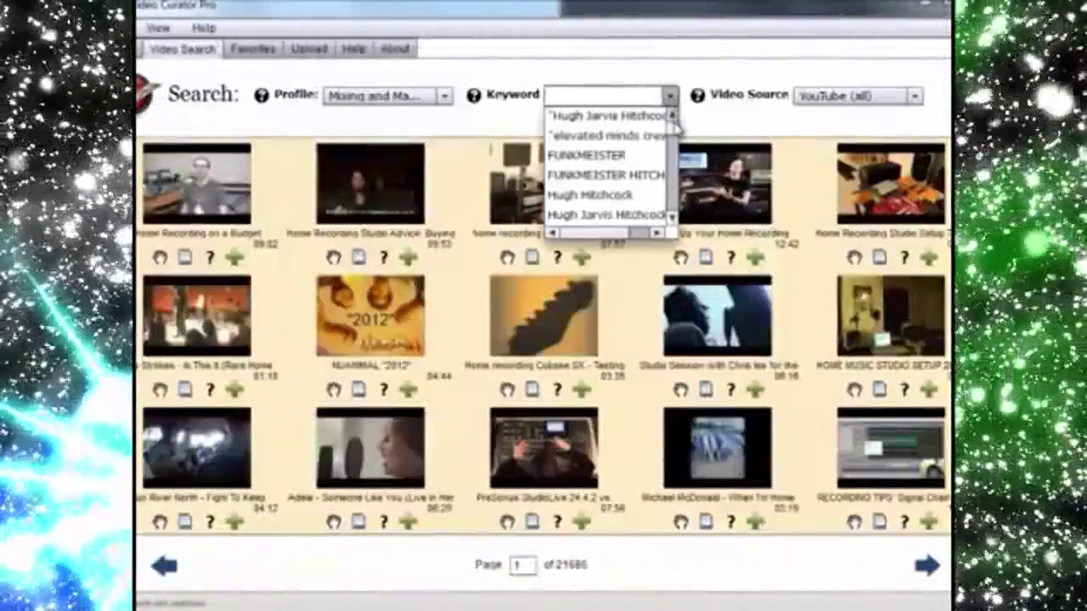
scroll(611, 170, down, 5)
scroll(612, 170, down, 3)
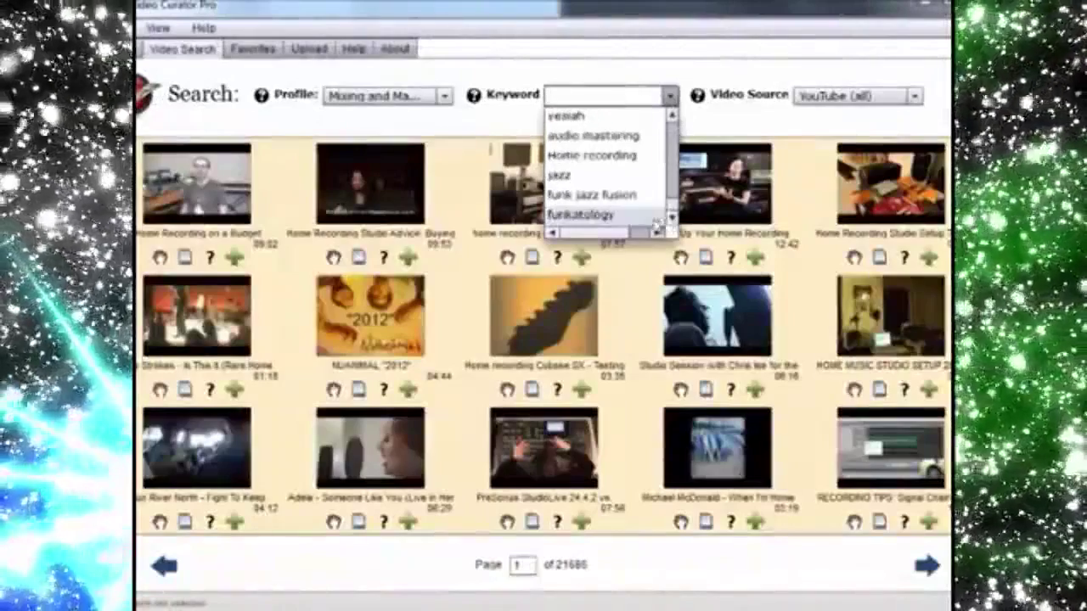
click(578, 175)
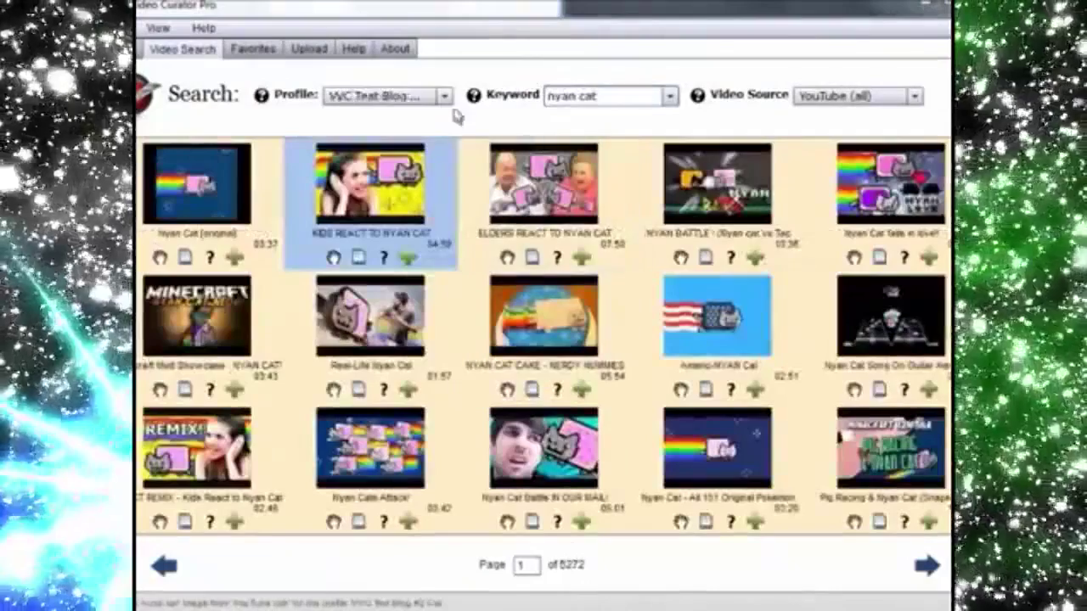
click(671, 96)
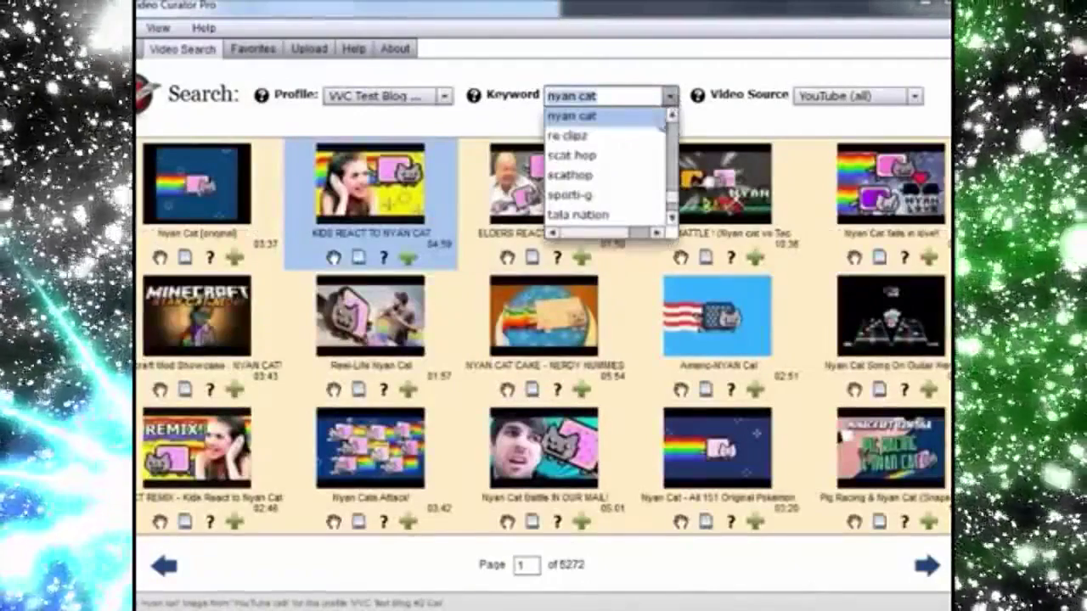
click(624, 136)
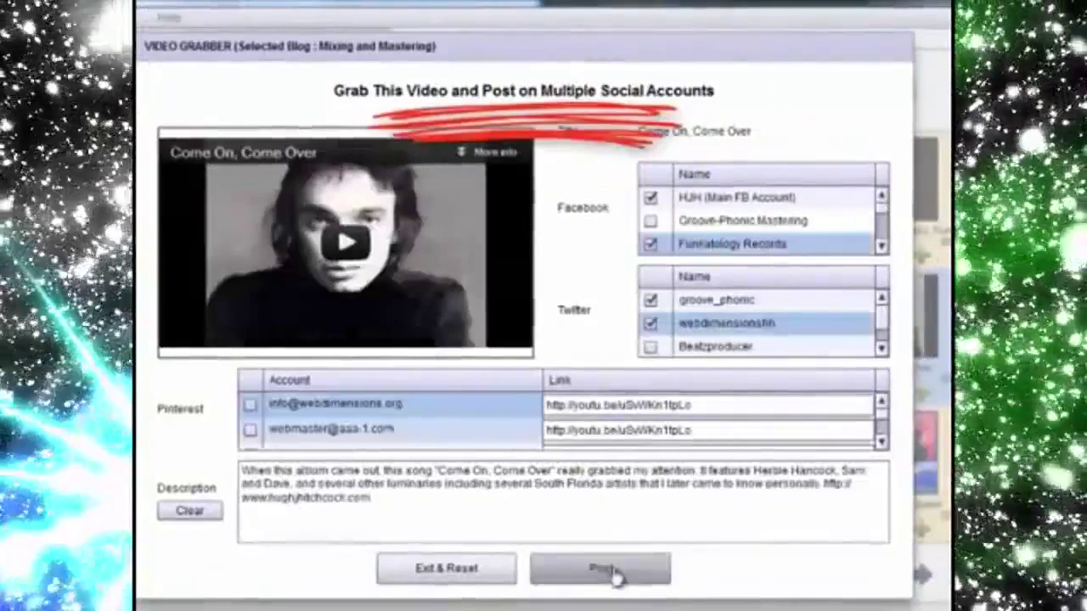
Post Come On, Come Over to the chosen accounts and scroll down to the Chameleon (Live) video.
click(606, 571)
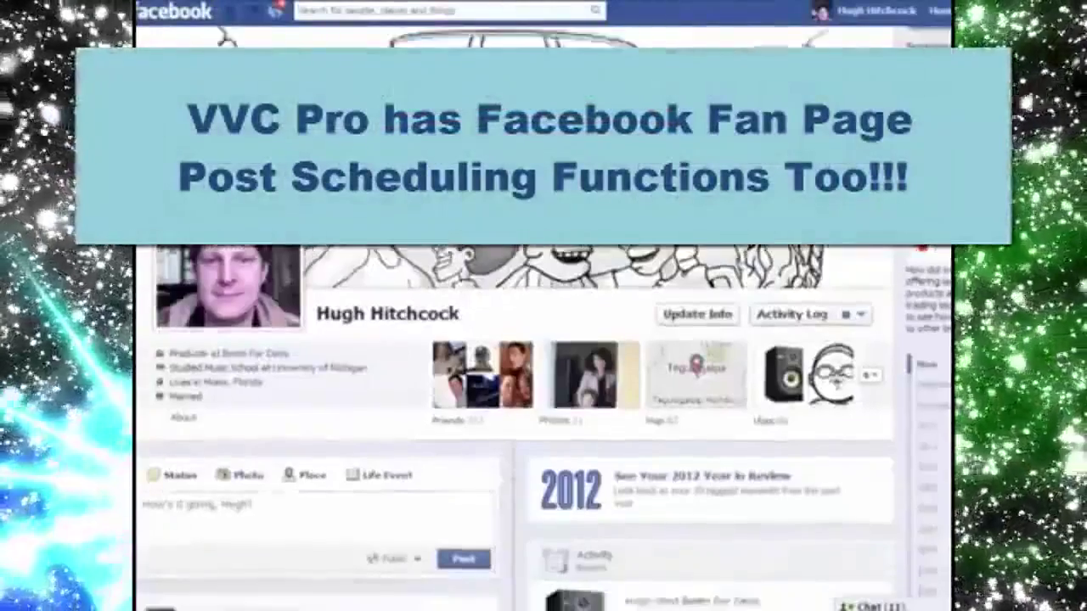
scroll(544, 424, down, 3)
scroll(543, 424, down, 2)
scroll(544, 424, down, 2)
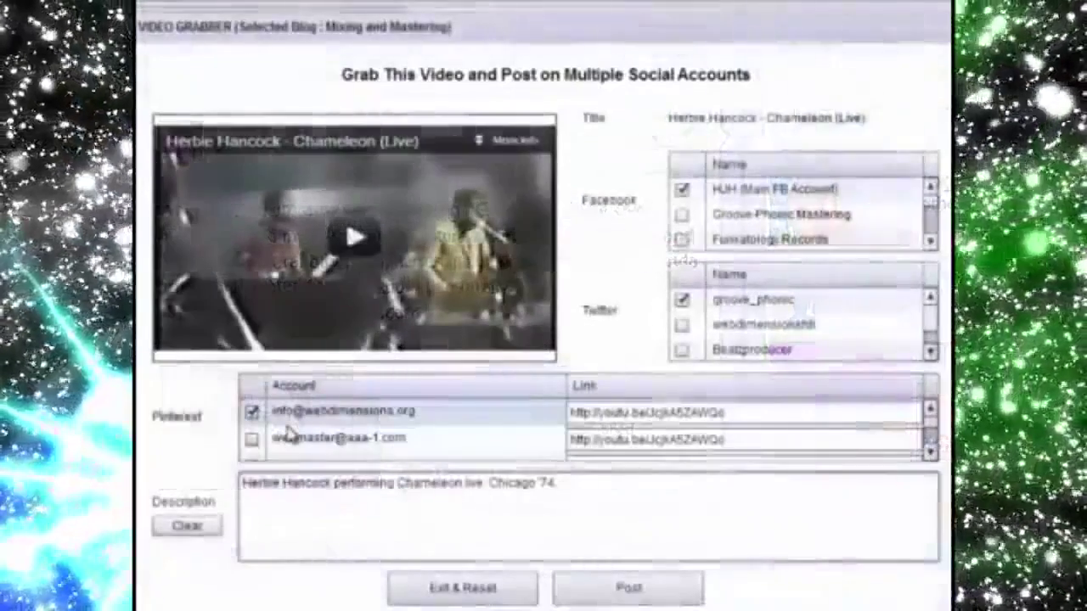
Start the Chameleon (Live) description with 'Check out Herbie Hancock performing Chameleon live, Chicago 74.'.
text(Check out He)
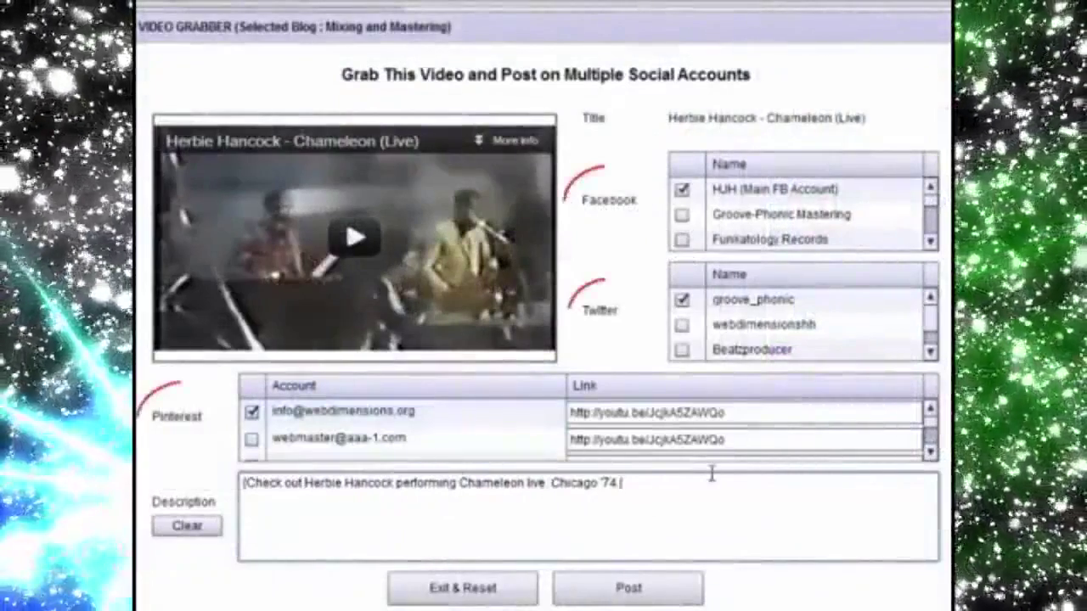
text(rbie Hancock performing Chameleon live, Chicago 74. | Herbie was Throwin' Down in Chicago 74! This concert rocked Chicago in 1974 with Herbie Hancock! })
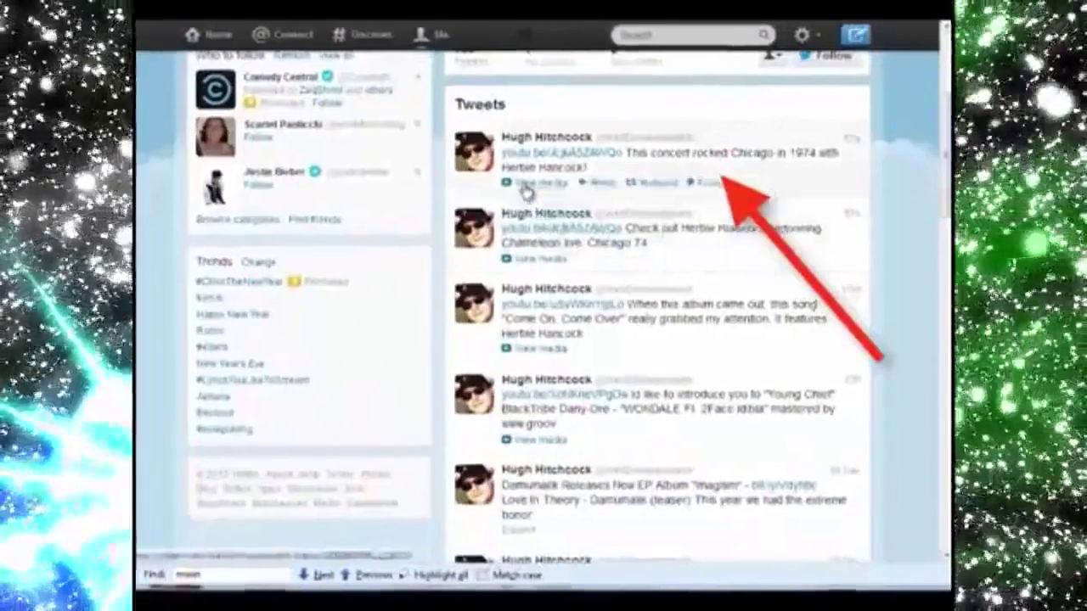
Expand the media on the latest Chameleon tweet and play the embedded concert video.
click(531, 186)
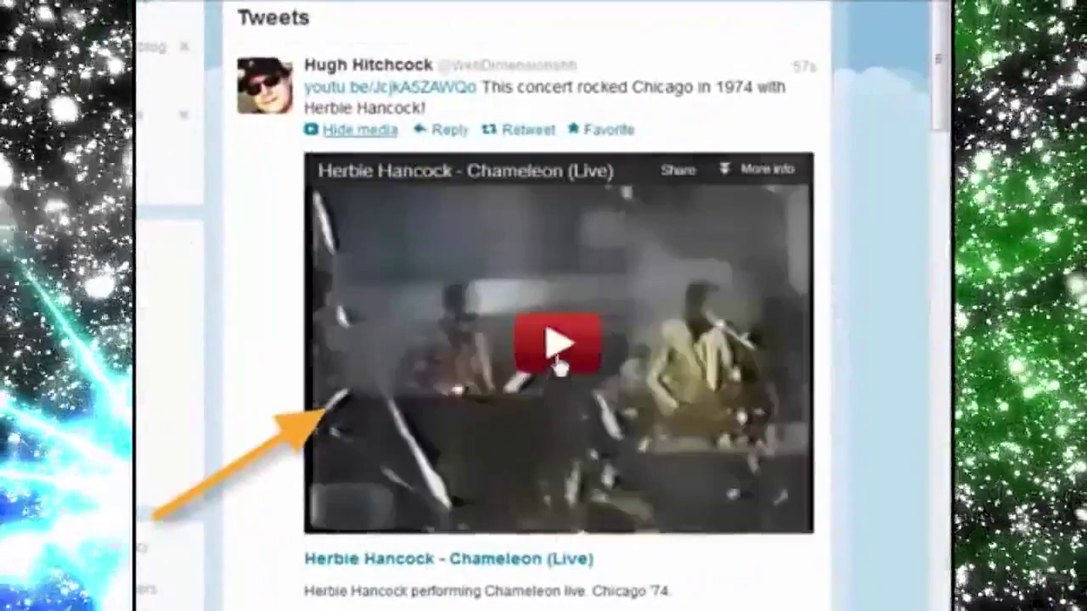
click(558, 363)
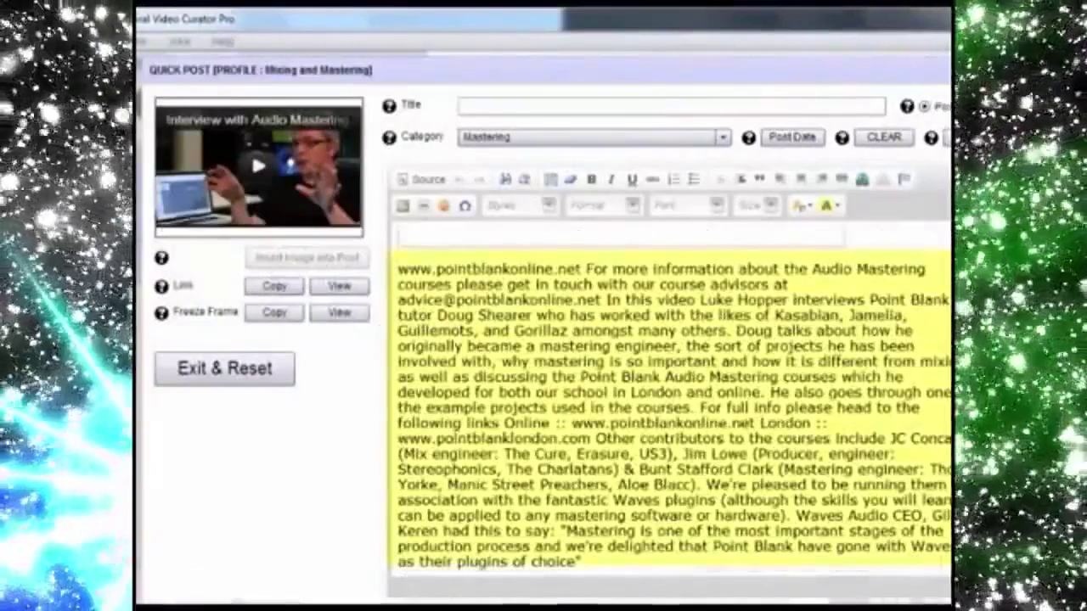
Reduce the font size of the whole description paragraph in the interview post.
drag(636, 561, 687, 253)
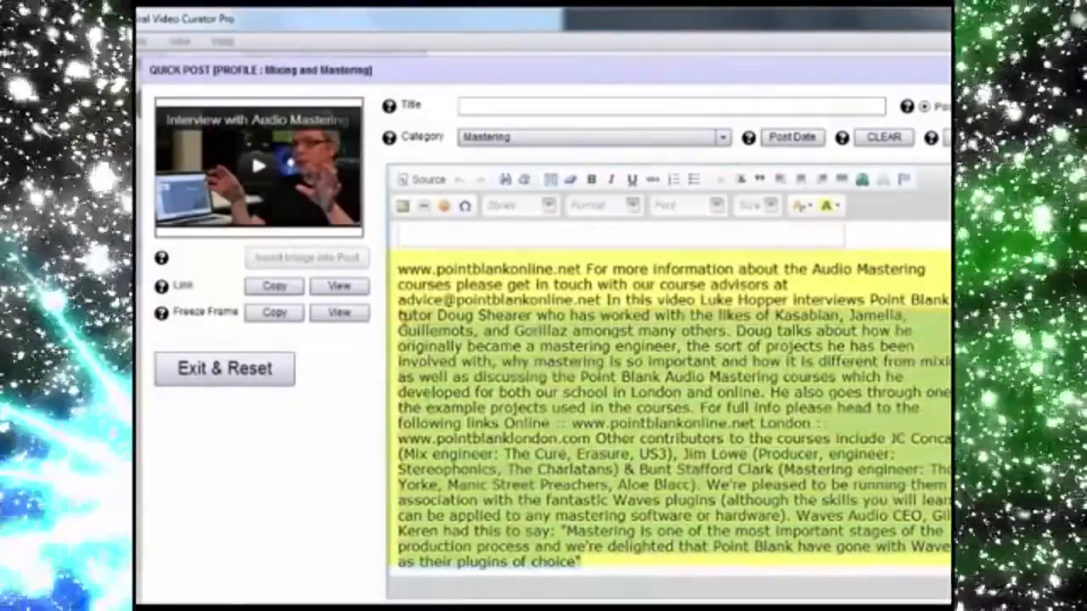
click(769, 207)
scroll(830, 312, down, 2)
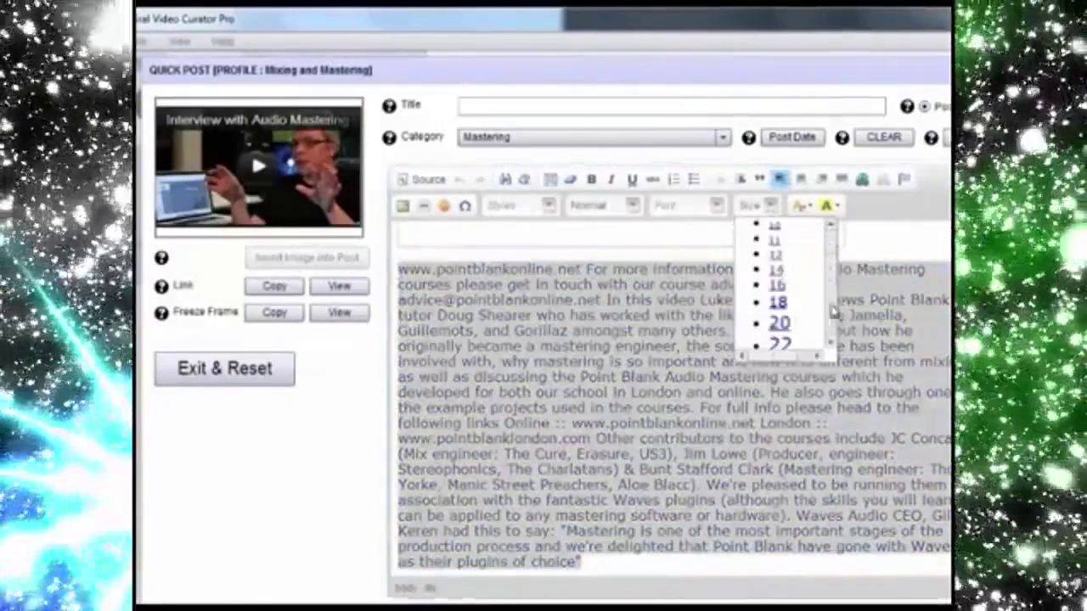
click(778, 268)
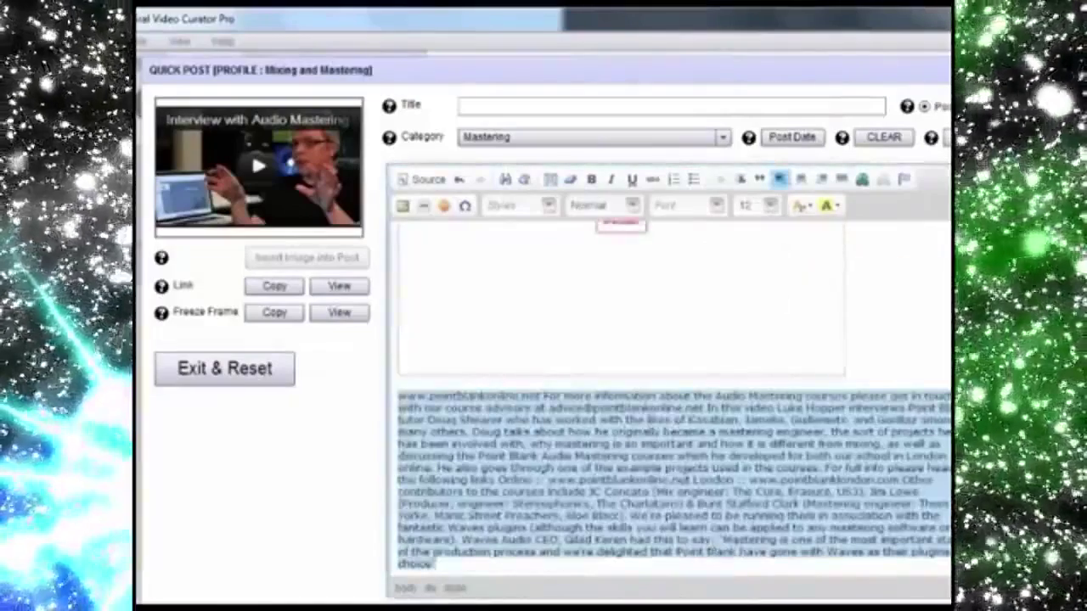
click(727, 468)
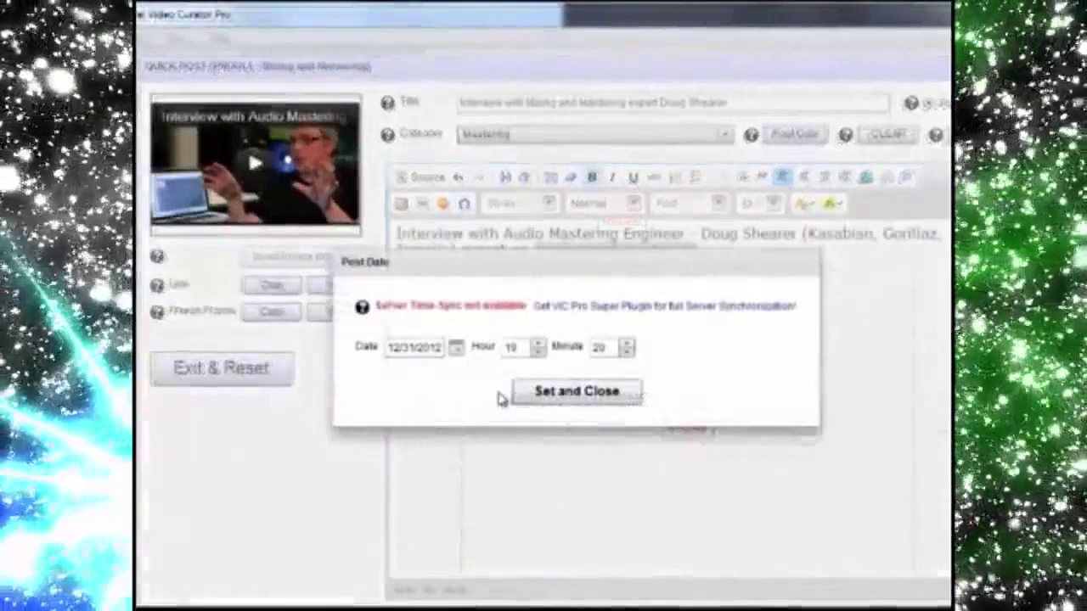
Confirm the post date 12/31/2012 at 19:20 for the interview post.
click(456, 350)
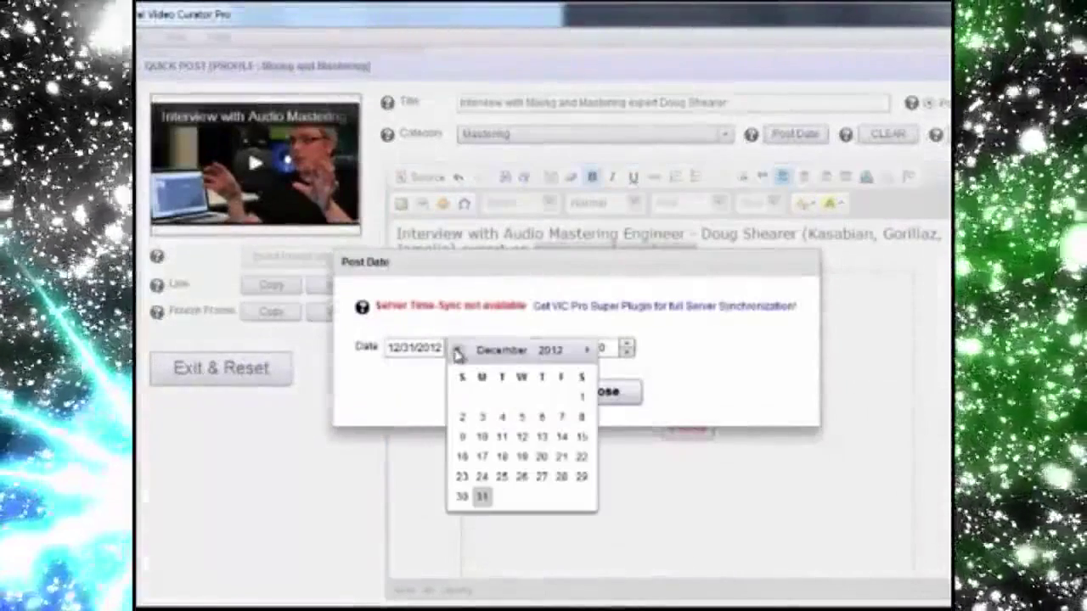
click(456, 352)
click(552, 396)
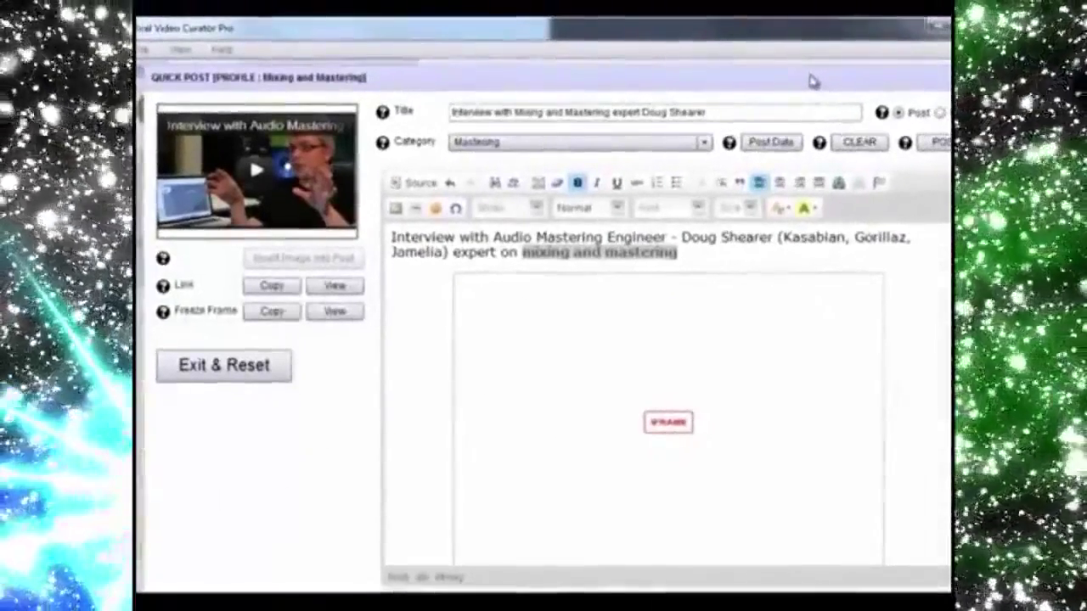
Publish the interview to the blog and the Beats For Days Facebook page without Pinterest, then view it.
click(941, 143)
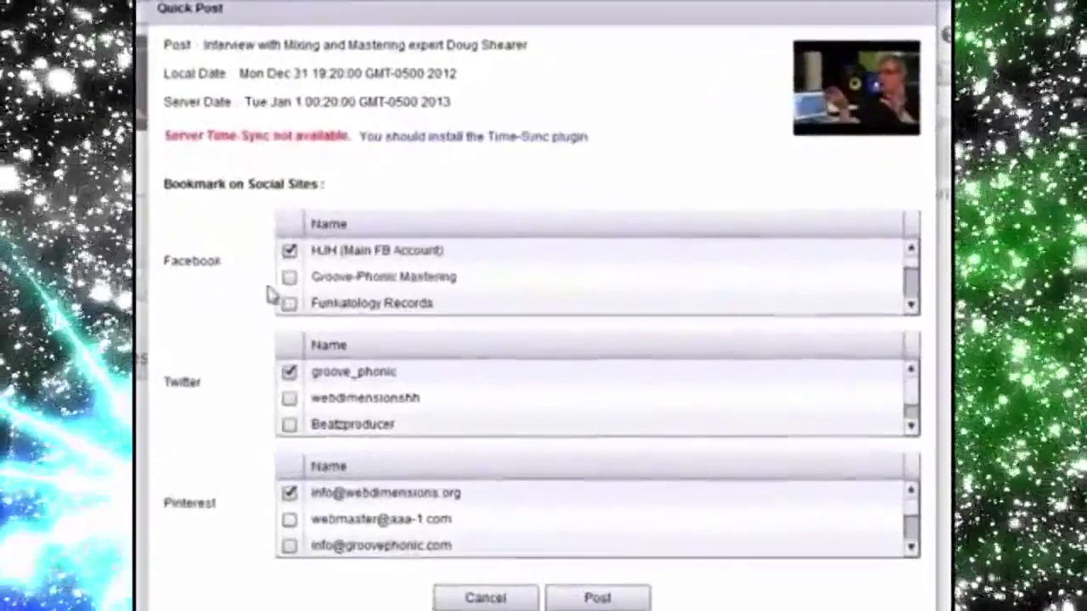
click(288, 251)
click(290, 277)
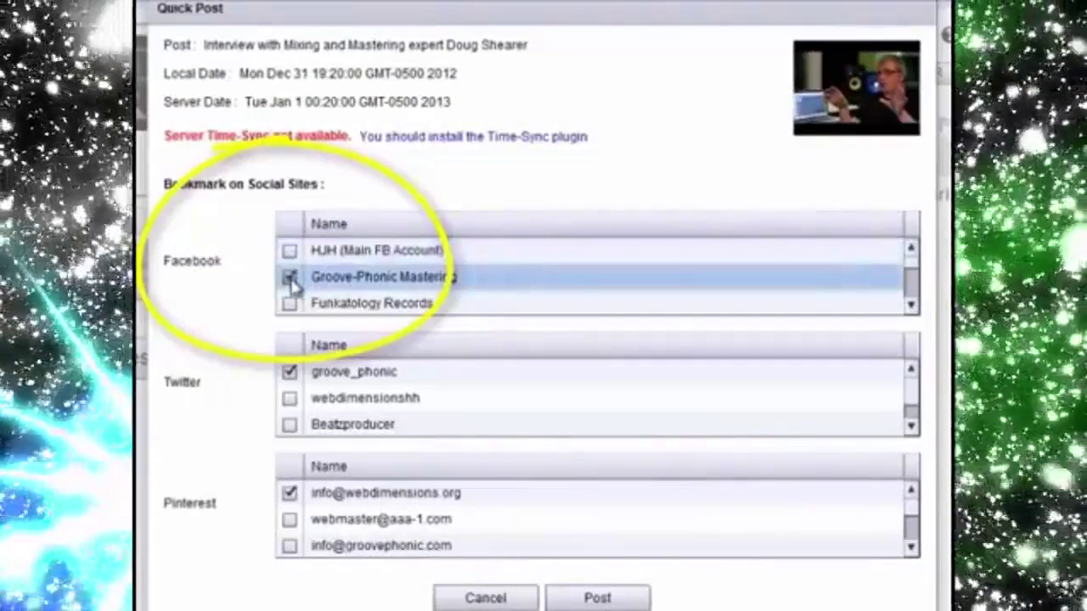
drag(916, 266, 917, 276)
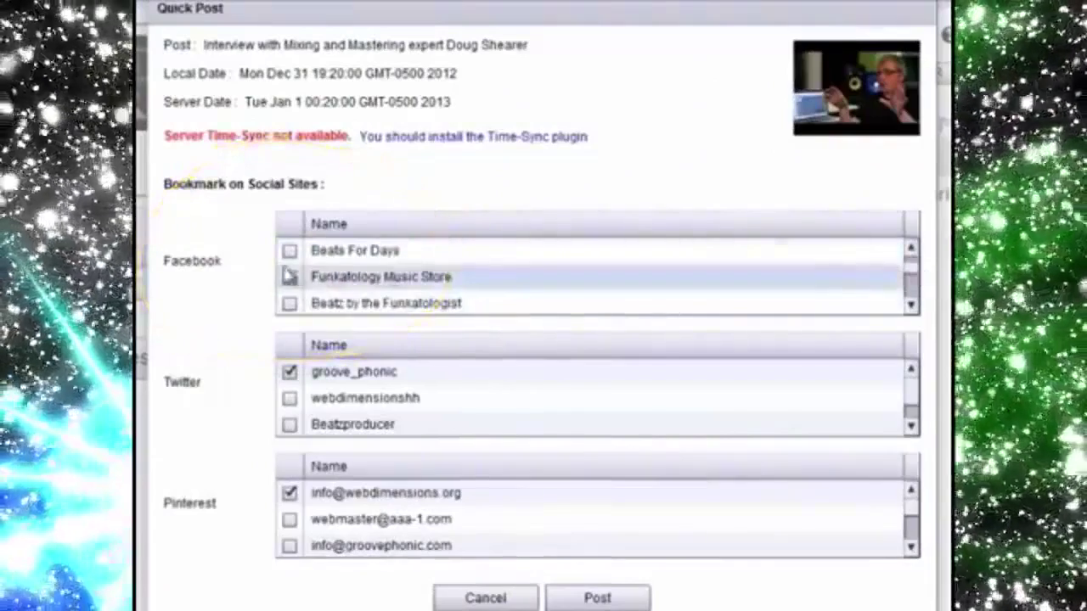
click(290, 251)
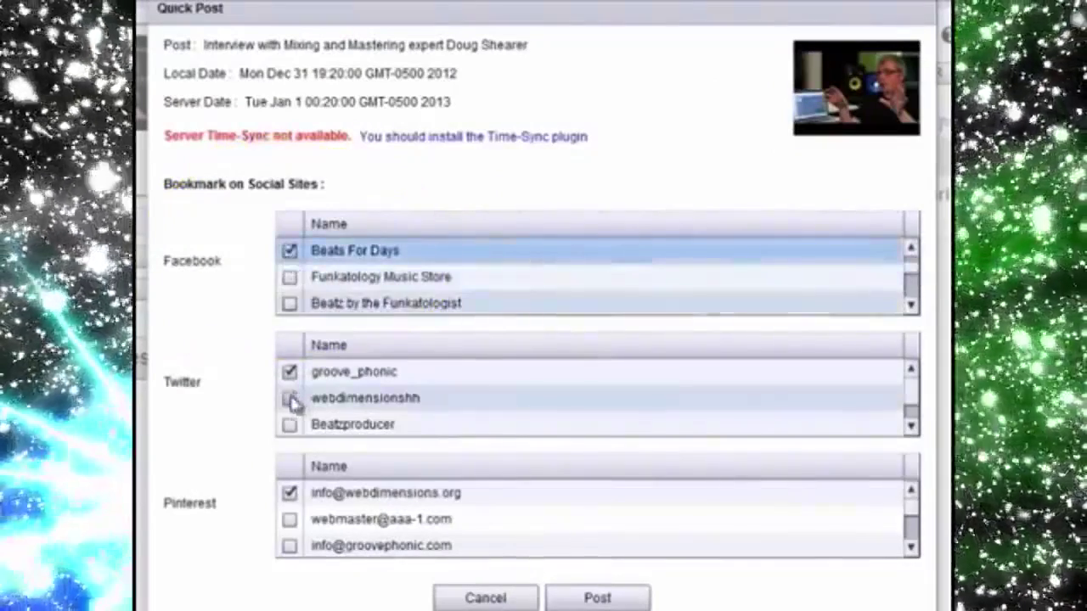
click(289, 493)
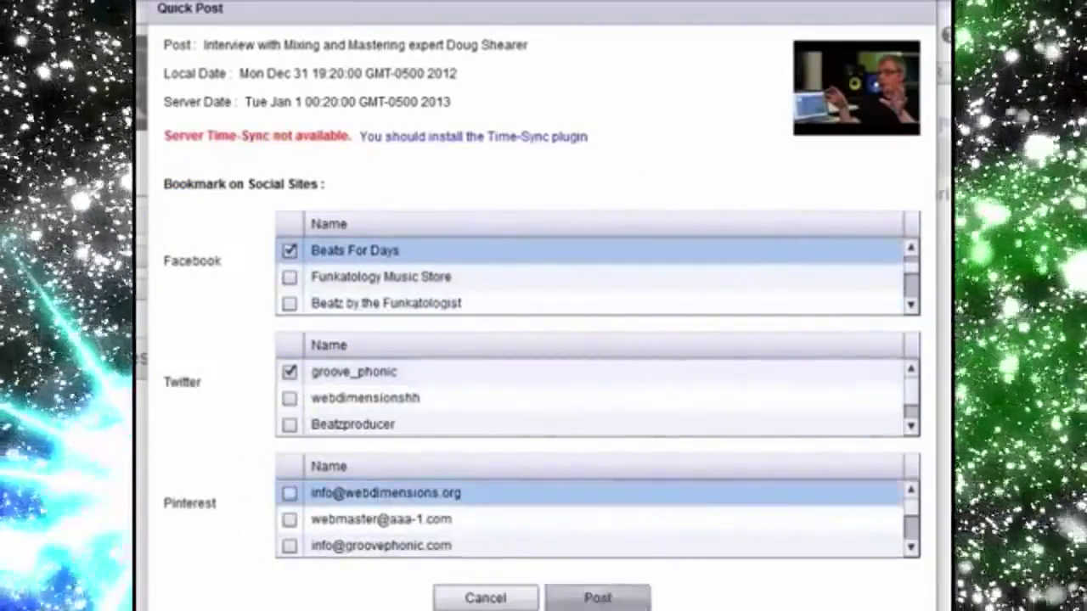
click(607, 599)
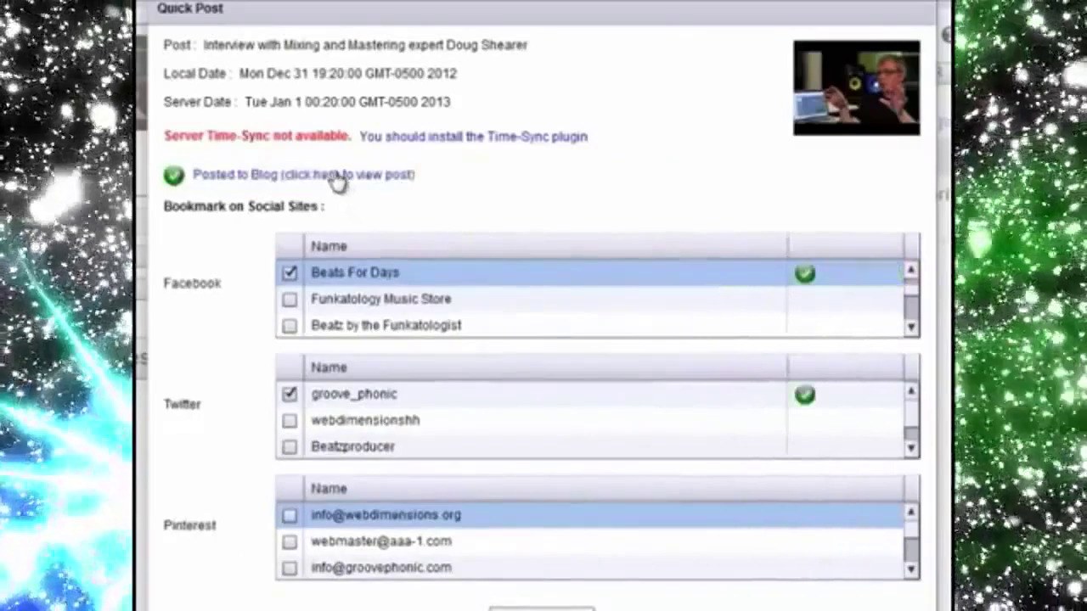
click(289, 175)
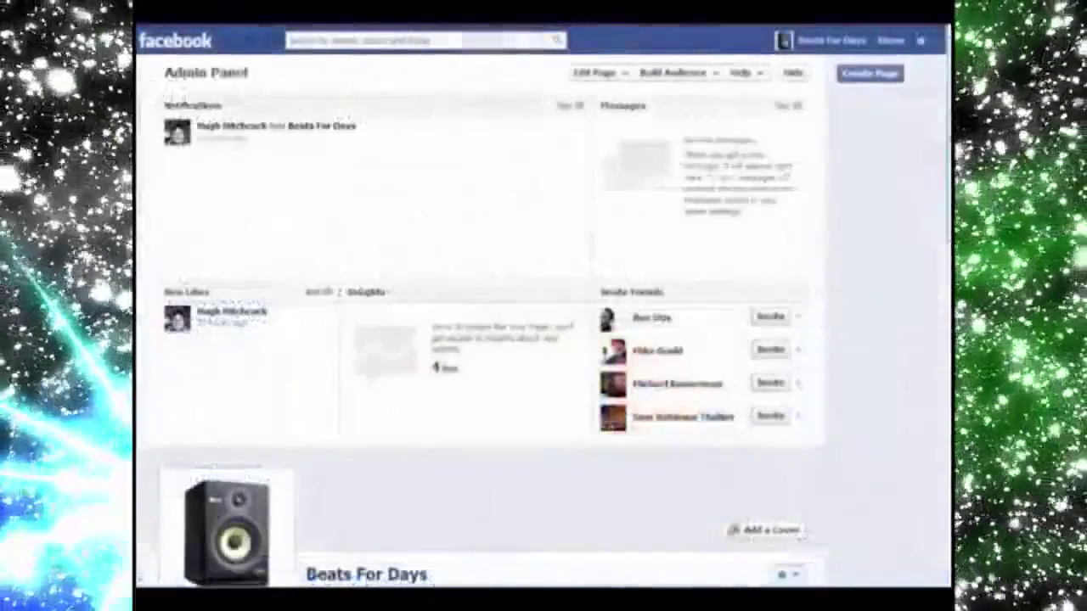
Scroll down the Beats For Days timeline to the shared Doug Shearer interview post.
scroll(479, 340, down, 1)
scroll(480, 339, down, 1)
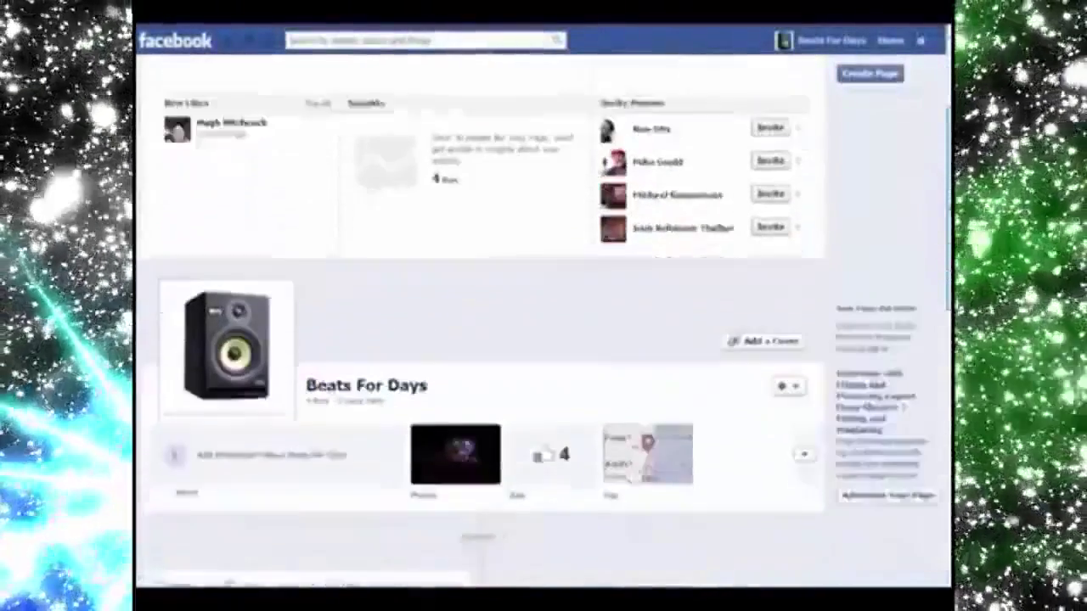
scroll(480, 340, down, 1)
scroll(480, 340, down, 1)
scroll(480, 340, down, 2)
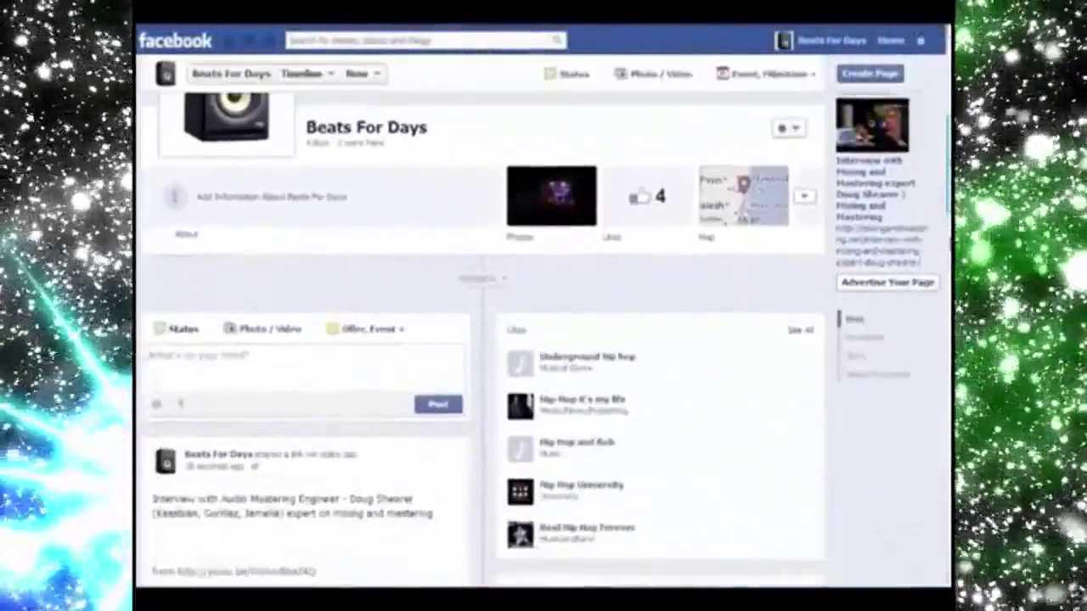
scroll(480, 340, down, 2)
scroll(480, 340, down, 2)
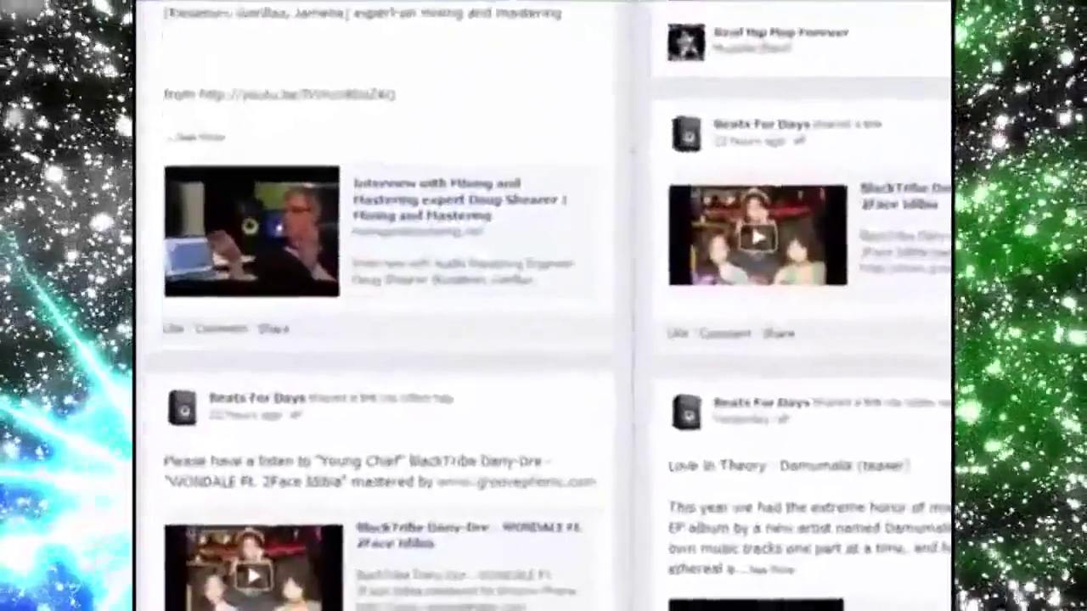